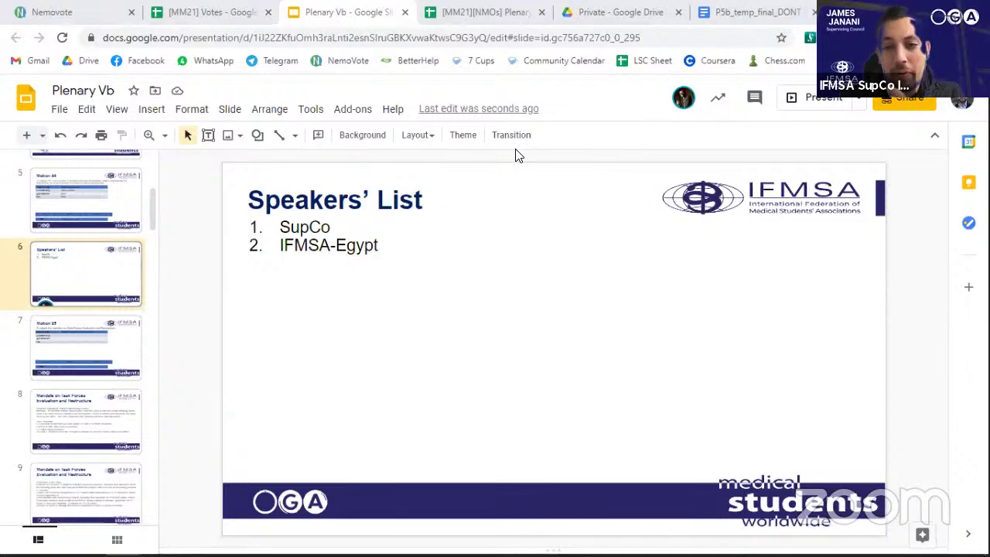
Step: Switch to the [MM21][NMOs] Plenary documents spreadsheet and go down the Statements list past its filled rows
left_click(456, 12)
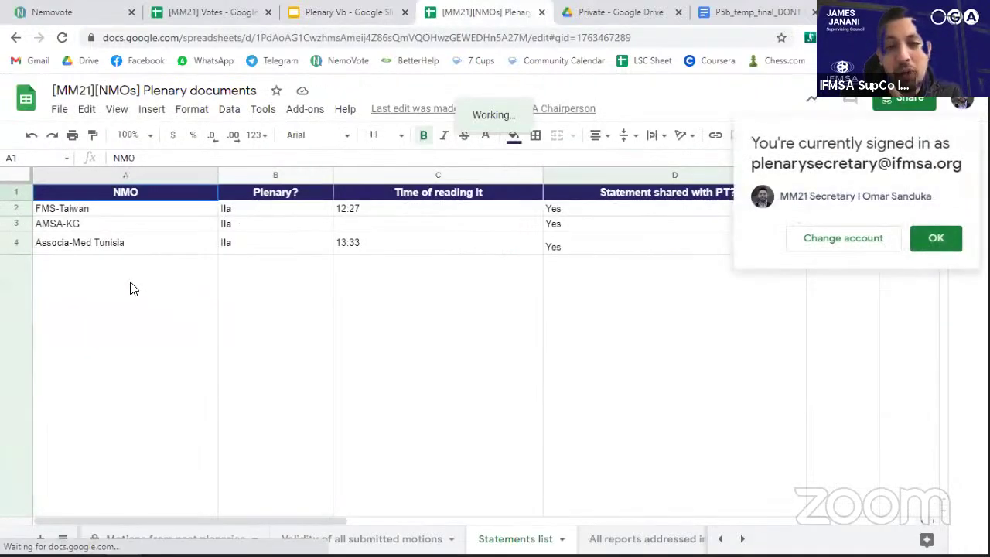
key("Down")
key("Down")
key("Down")
key("Down")
key("Down")
key("Down")
key("Down")
key("Down")
key("Down")
key("Down")
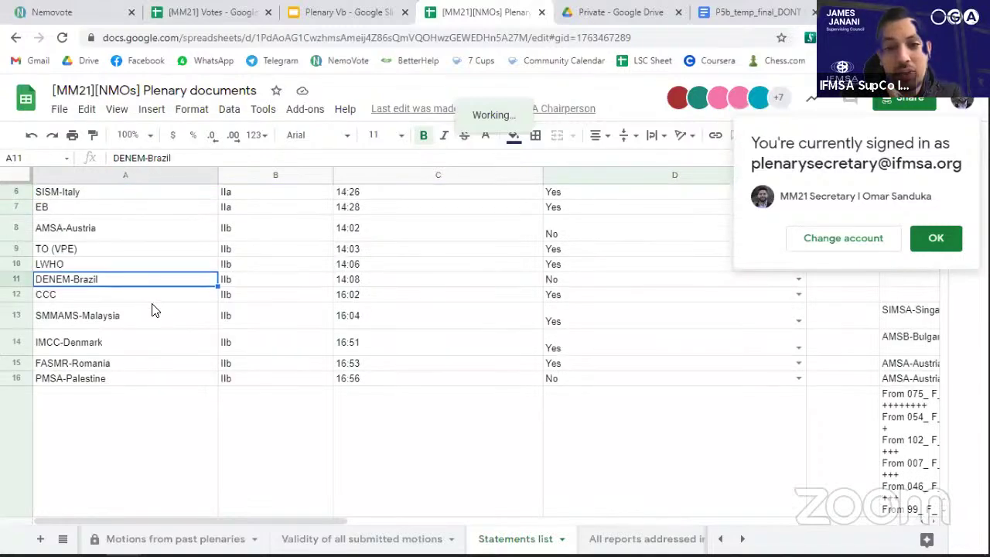
key("Down")
key("Down")
key("Down")
key("Down")
key("Down")
key("Down")
key("Down")
key("Down")
key("Down")
key("Down")
key("Down")
key("Down")
key("Down")
key("Down")
key("Down")
key("Down")
key("Down")
key("Down")
key("Down")
key("Down")
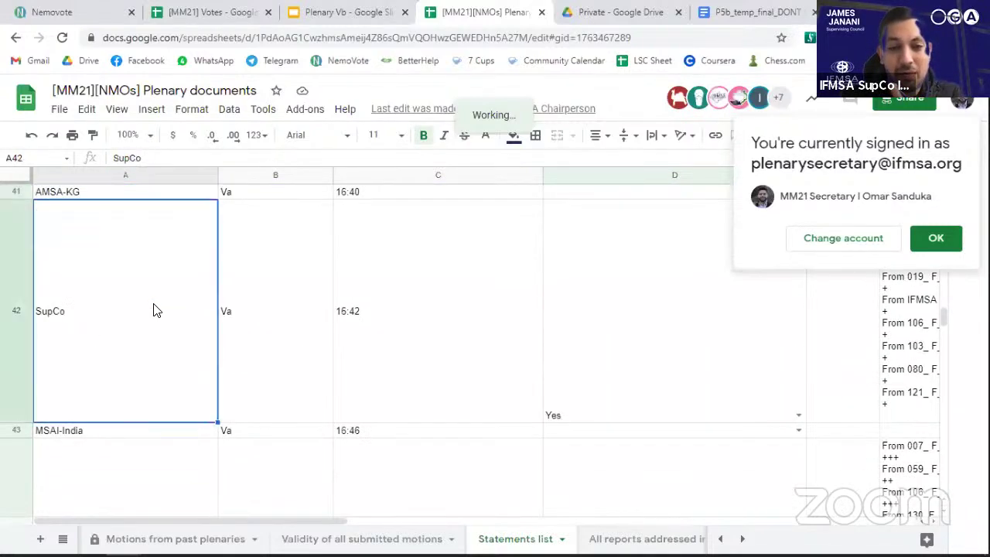
key("Down")
key("Down")
key("Down")
key("Down")
key("Down")
key("Down")
key("Down")
key("Down")
key("Down")
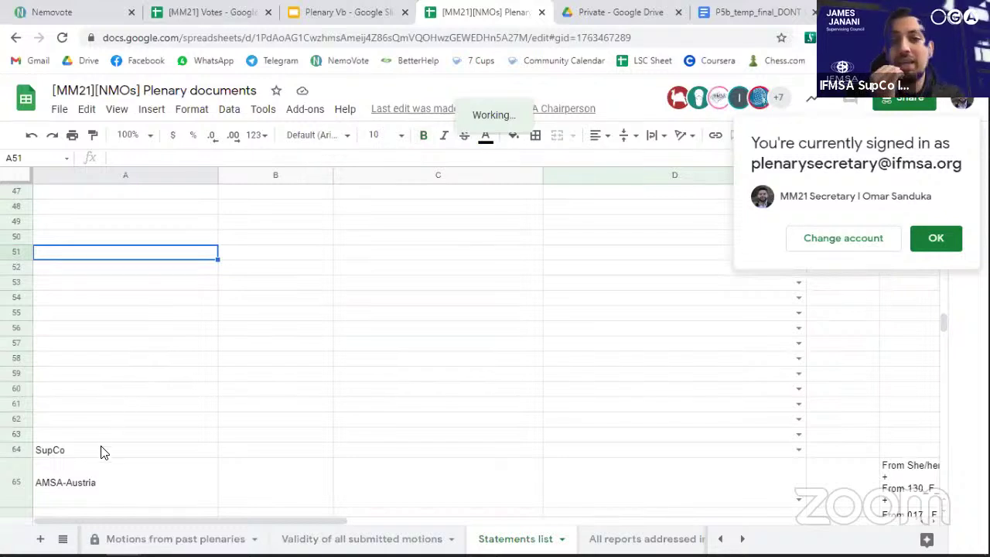
Step: Fill in the SupCo entry in row 64 with plenary Vb, reading time 12:51 and statement shared Yes
key("ctrl+Down")
key("Right")
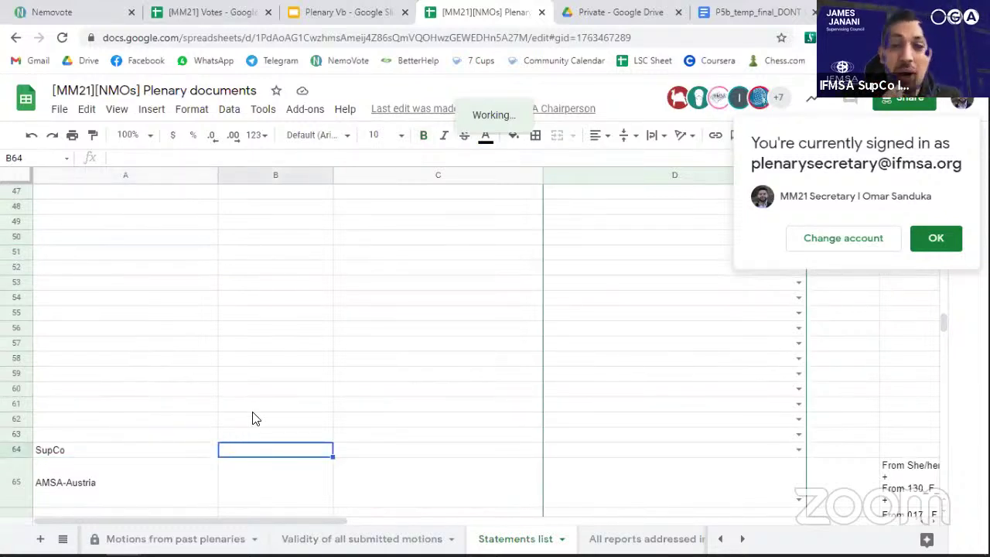
type("Vb")
key("Tab")
type("12")
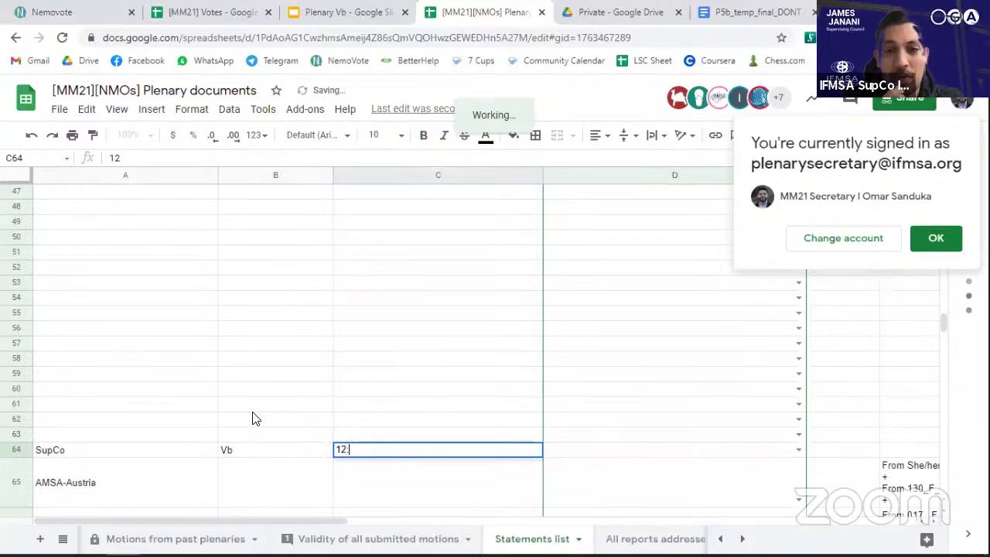
type(":51")
key("Tab")
type("Y")
key("Tab")
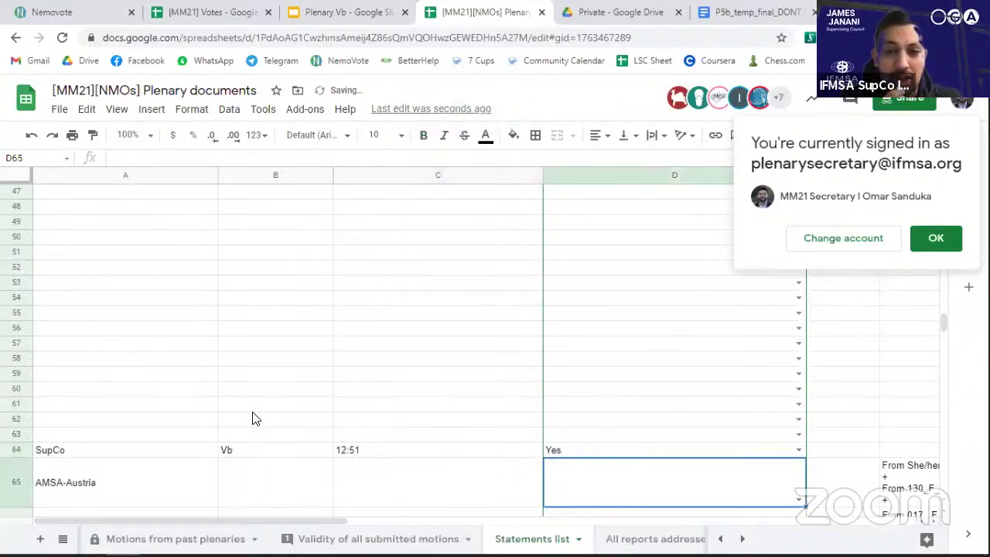
key("Tab")
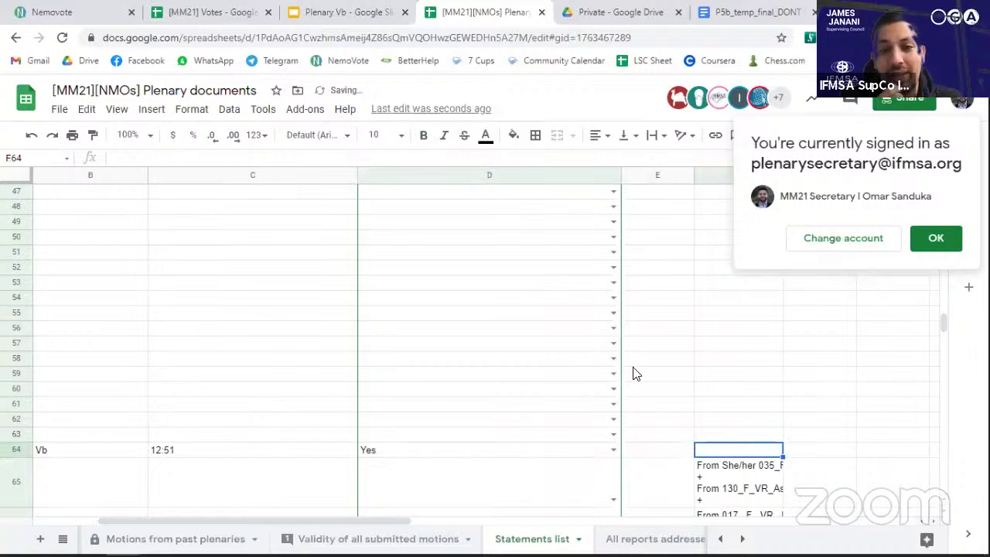
Step: Examine the chat note in F65 and the neighbouring statement entries down to the empty rows below Denem brazil
left_click(725, 477)
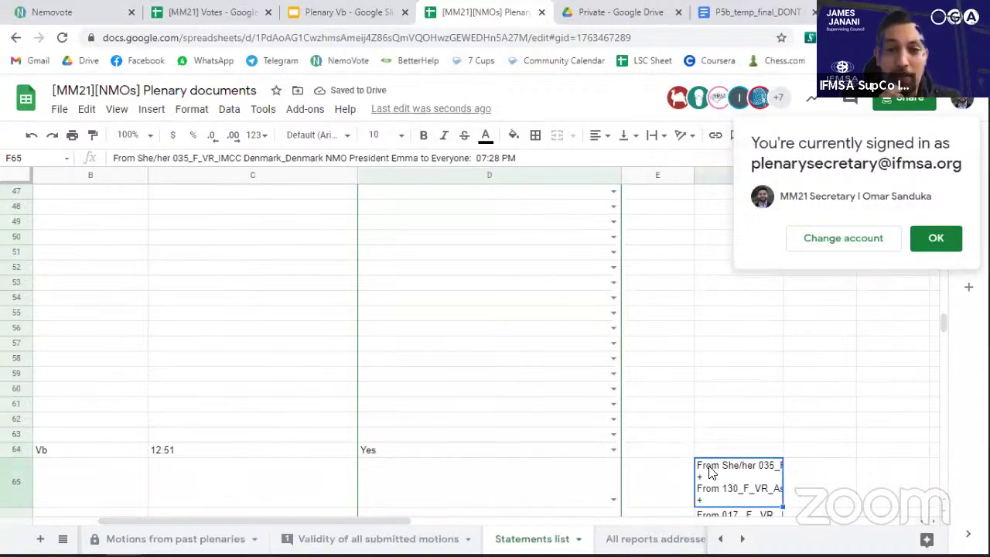
key("Left")
key("Left")
key("Left")
key("Left")
key("Left")
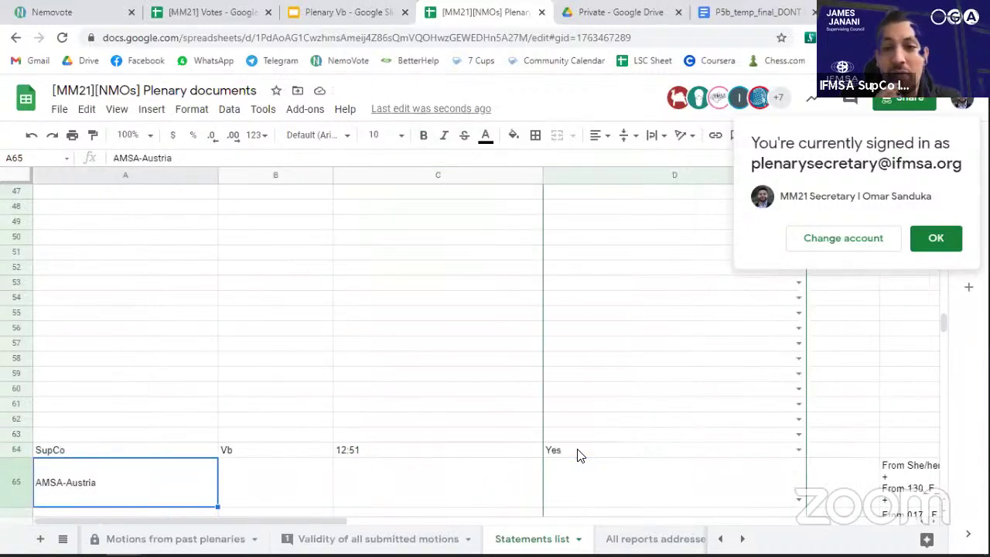
key("Right")
key("Down")
key("Down")
key("Up")
key("Up")
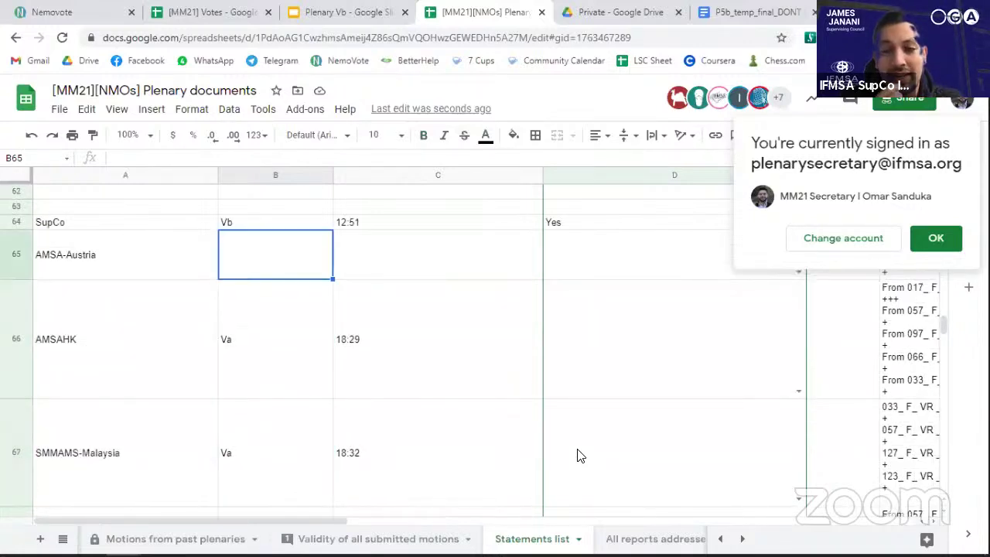
key("Up")
key("Down")
key("Down")
key("Down")
key("Down")
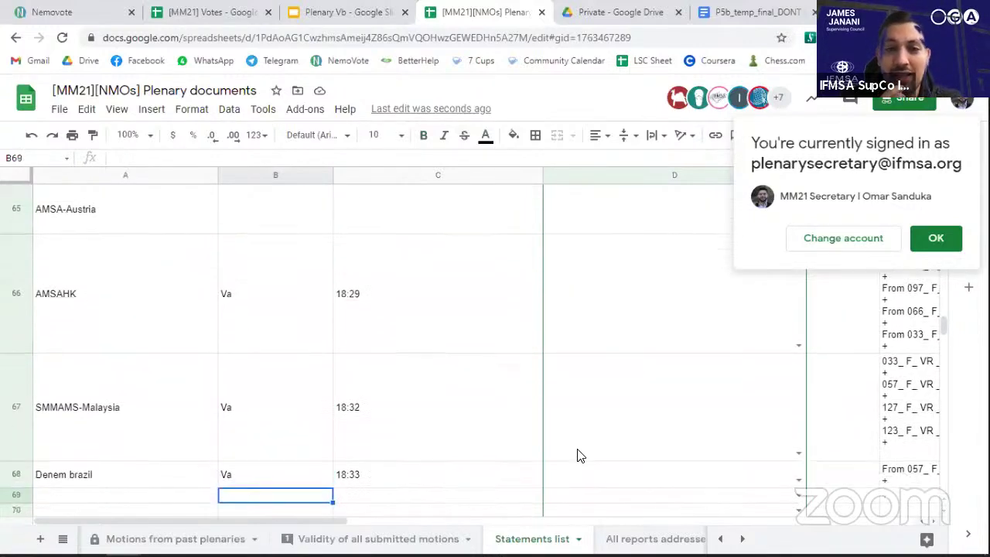
key("Up")
key("Up")
key("Up")
key("Down")
key("Down")
key("Down")
key("Down")
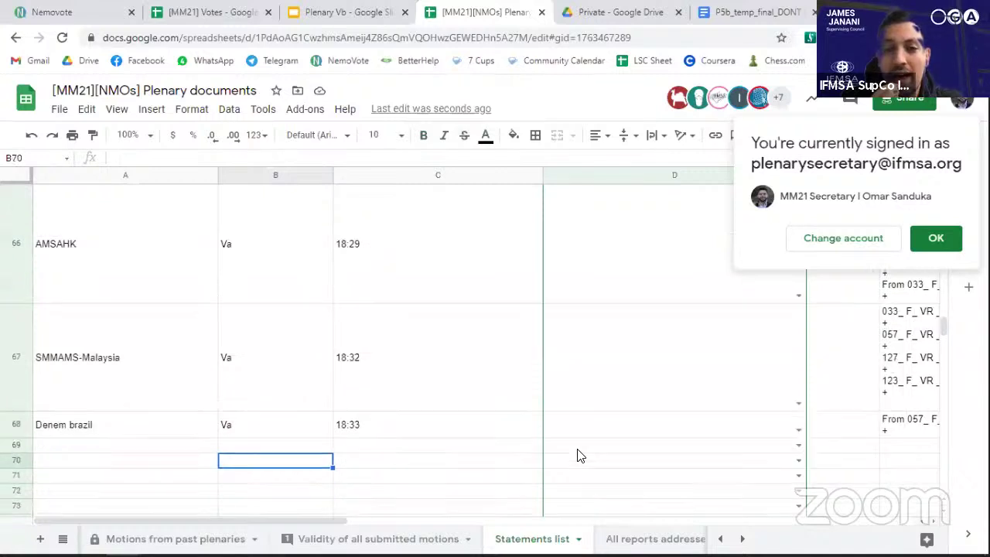
key("Up")
key("Up")
key("Up")
key("Up")
key("Up")
key("Up")
key("Up")
key("Up")
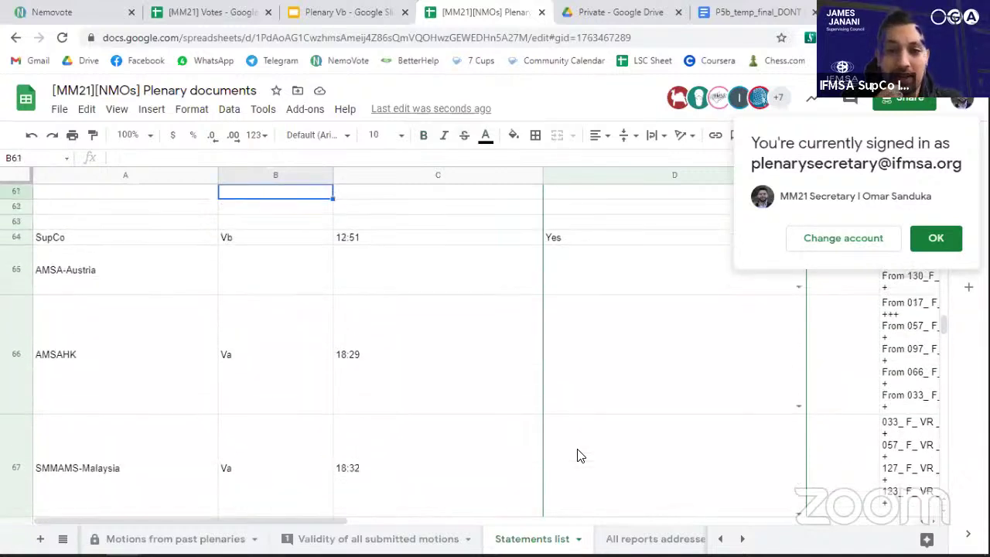
Step: Clear the statement shared value from the SupCo entry in row 64
key("Down")
key("Down")
key("Down")
key("Right")
key("Right")
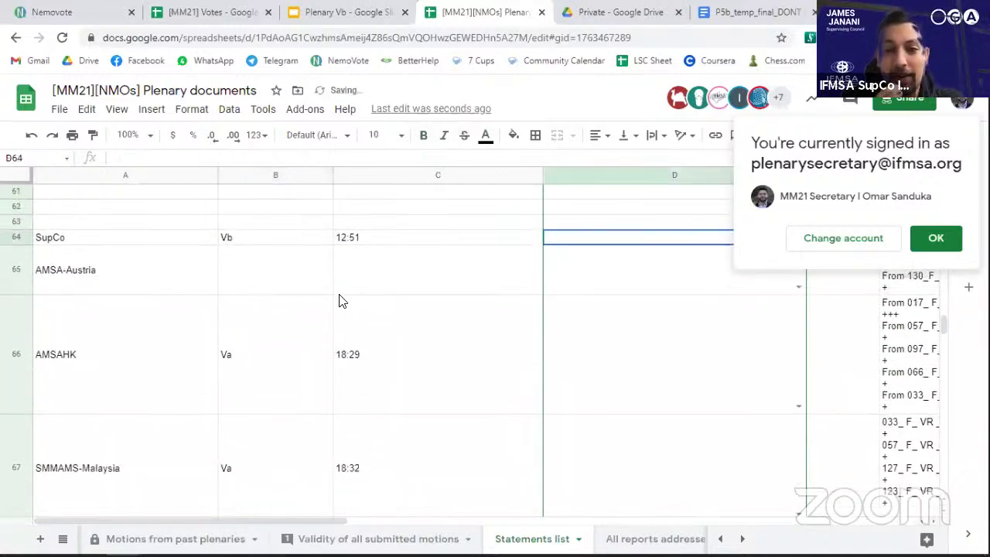
key("Left")
key("Left")
Step: Add a SupCo entry in row 69 with plenary Vb, reading time 12:51 and statement shared Yes
left_click(166, 274)
scroll(147, 301, "down", 5)
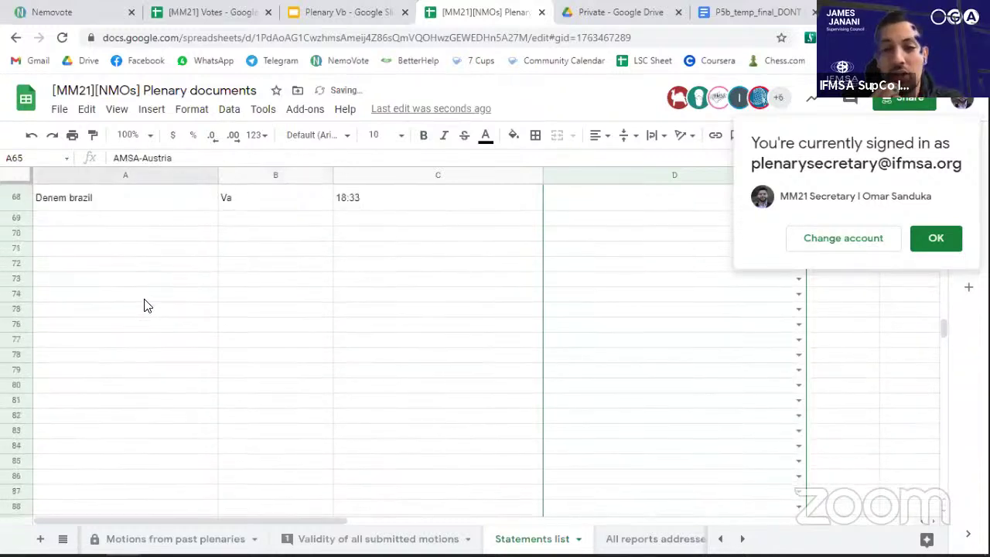
left_click(102, 216)
type("SupCo")
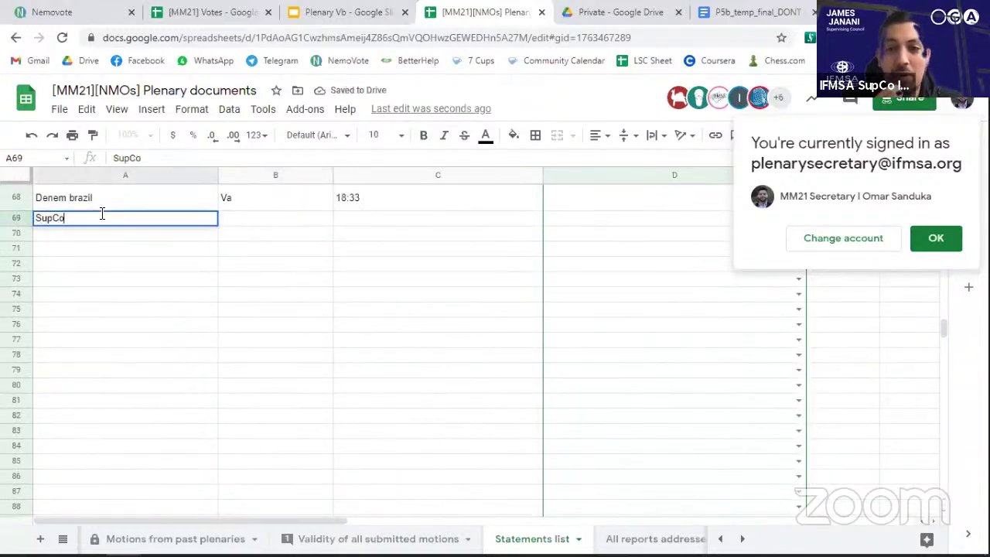
key("Return")
key("Up")
key("Right")
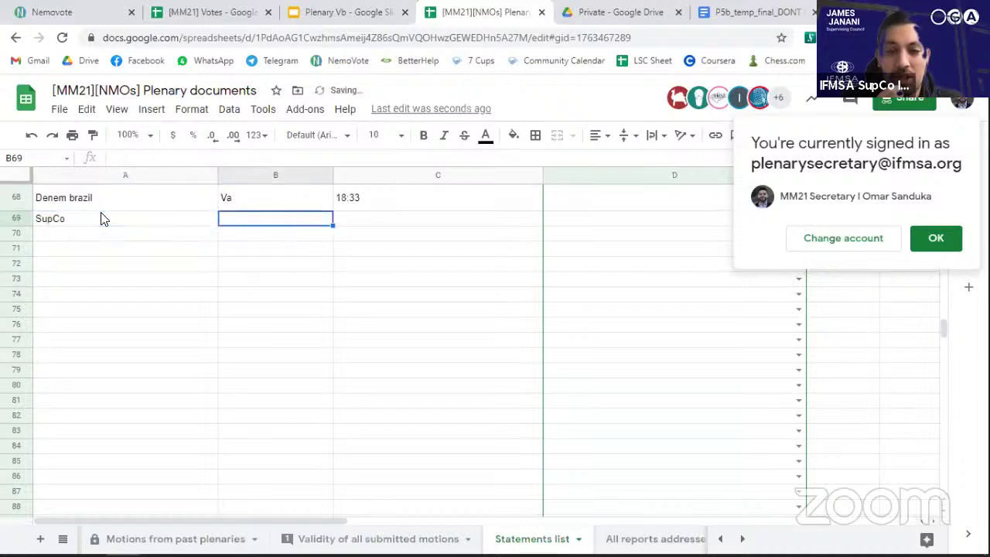
type("Vb")
key("Tab")
type("12")
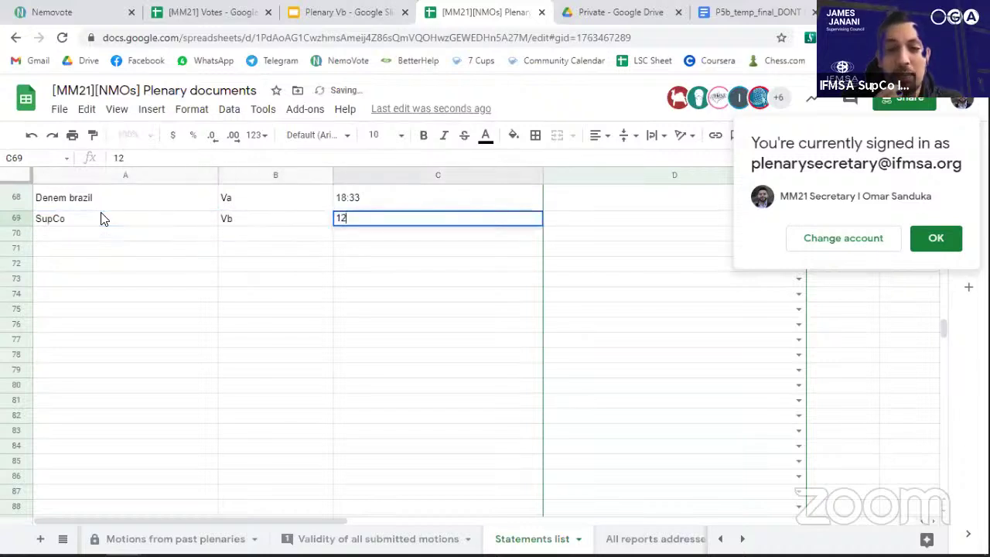
type(":51")
key("Tab")
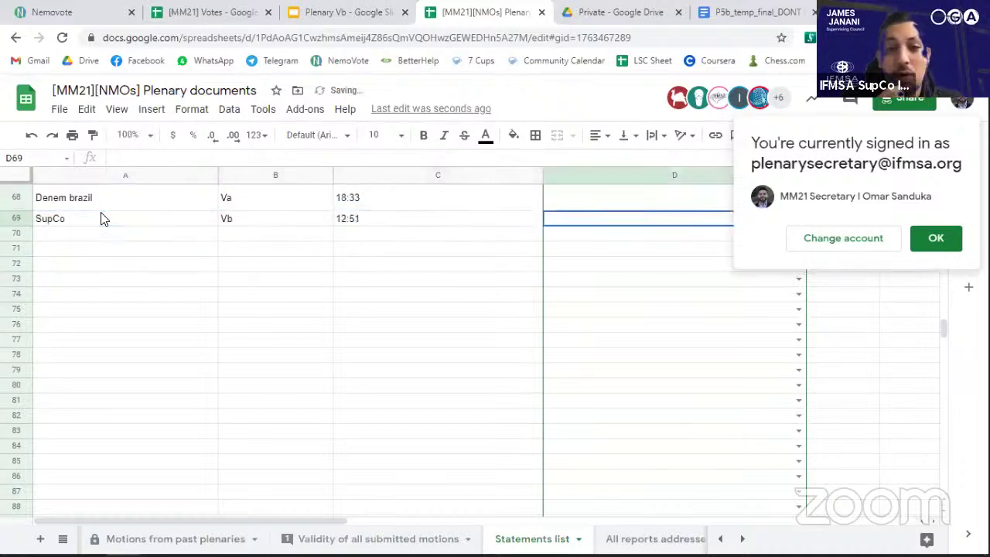
type("Yes")
key("Tab")
Step: Paste the copied chat messages into cell F69 of the SupCo entry
key("Tab")
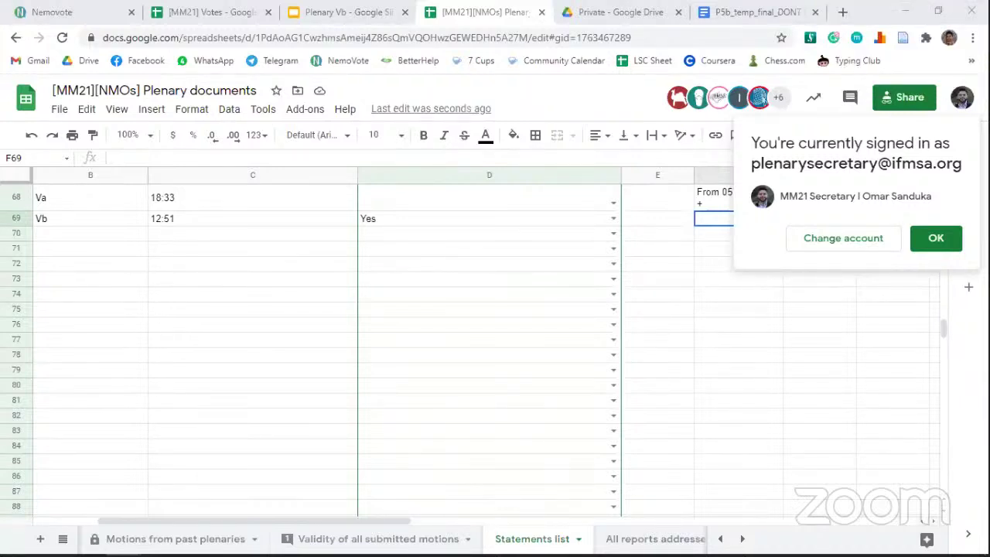
double_click(720, 219)
key("ctrl+v")
key("Return")
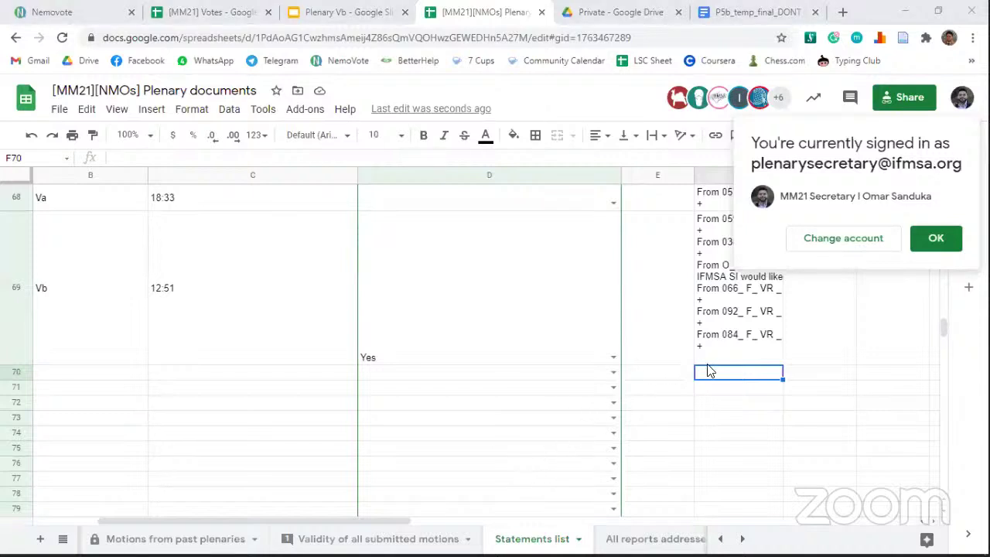
Step: Add an IFMSA-Egypt entry in row 70 with plenary Vb, reading time 12:53 and statement shared Yes
left_click(673, 383)
key("Home")
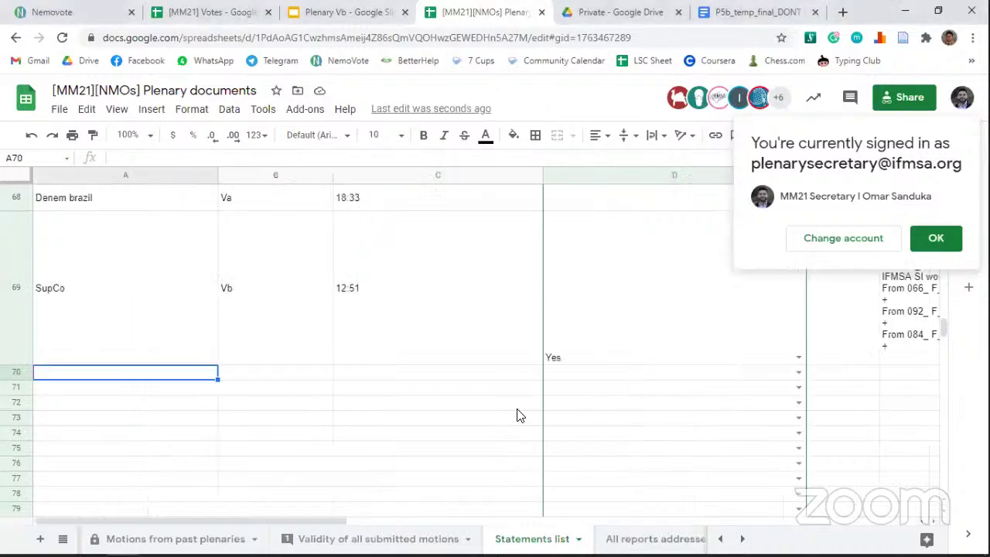
key("Up")
key("Down")
type("IFMSA")
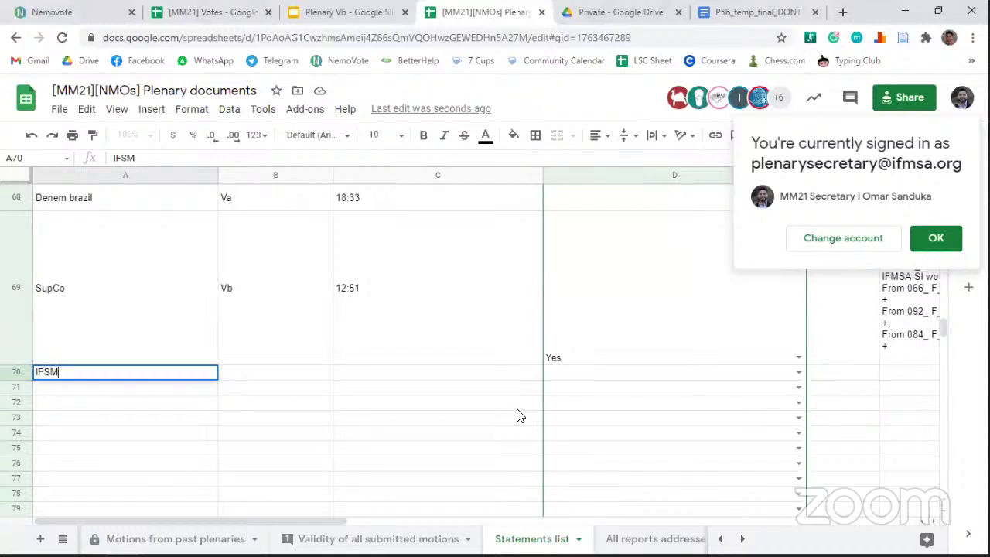
type("-Egypt")
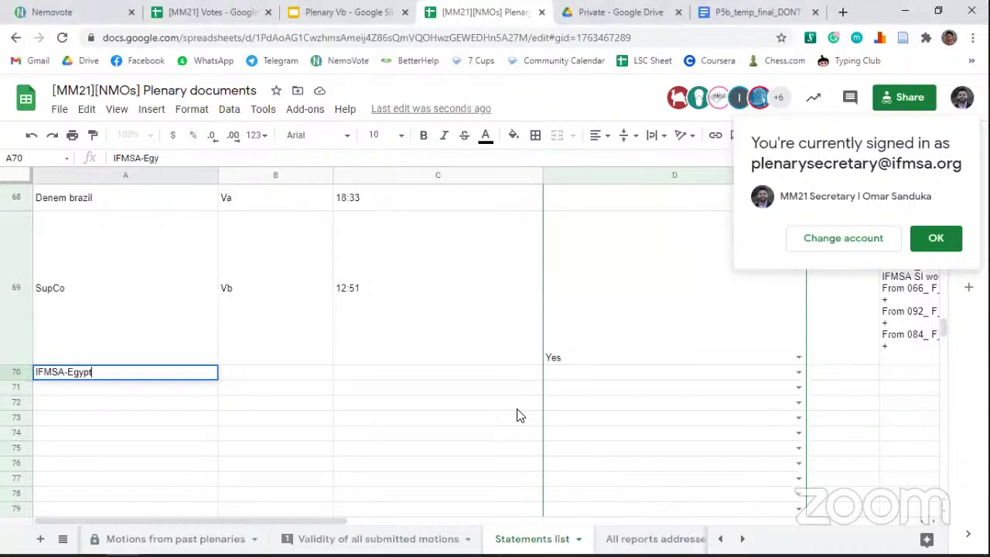
key("Return")
key("Up")
key("Right")
type("Vb")
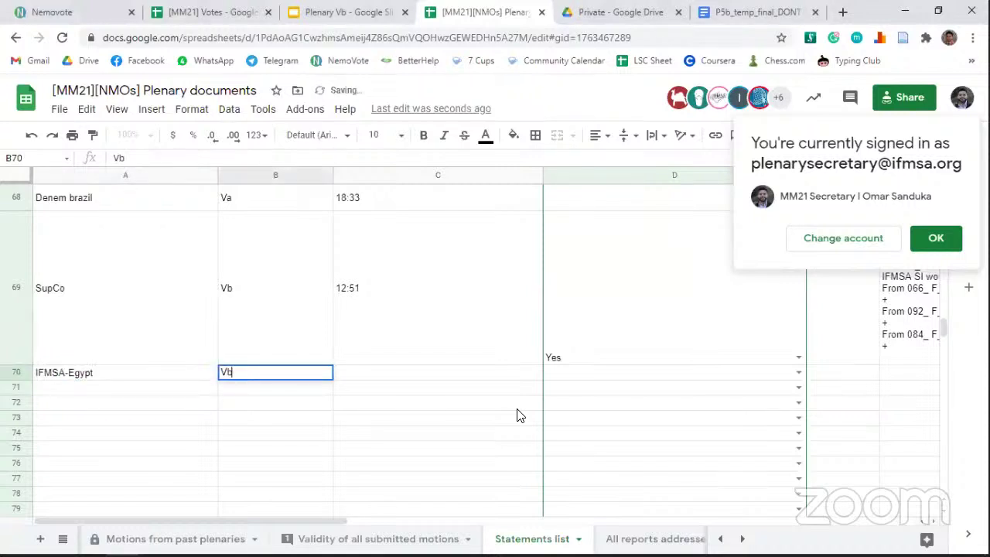
key("Tab")
type("12")
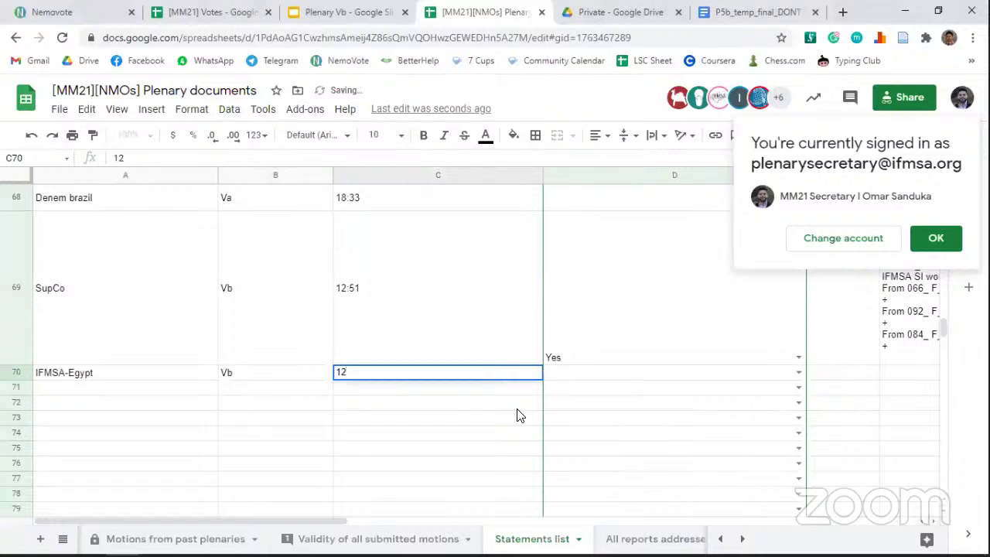
type(":53")
key("Tab")
type("Yes")
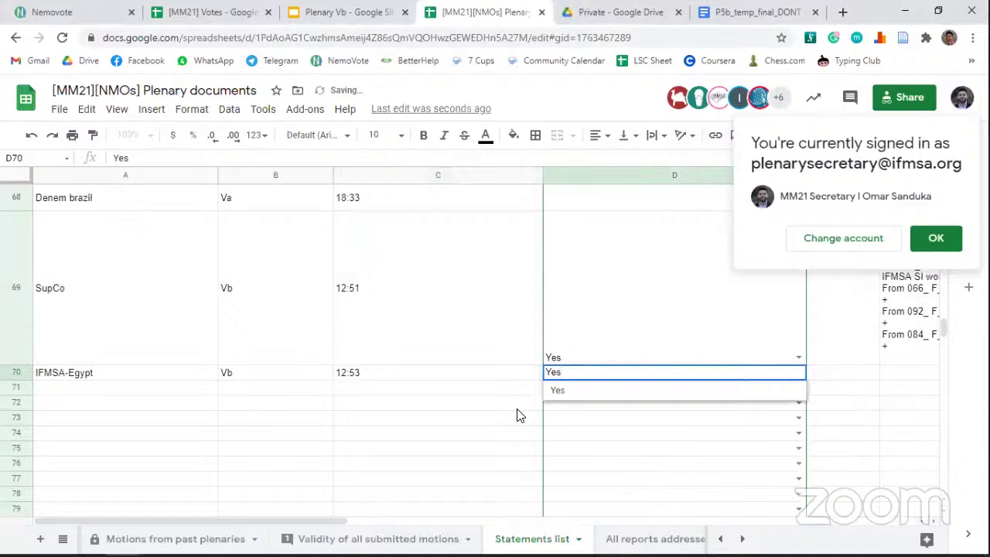
key("Tab")
Step: Paste the copied chat messages into cell F70 of the IFMSA-Egypt entry and return to the first empty row
key("Tab")
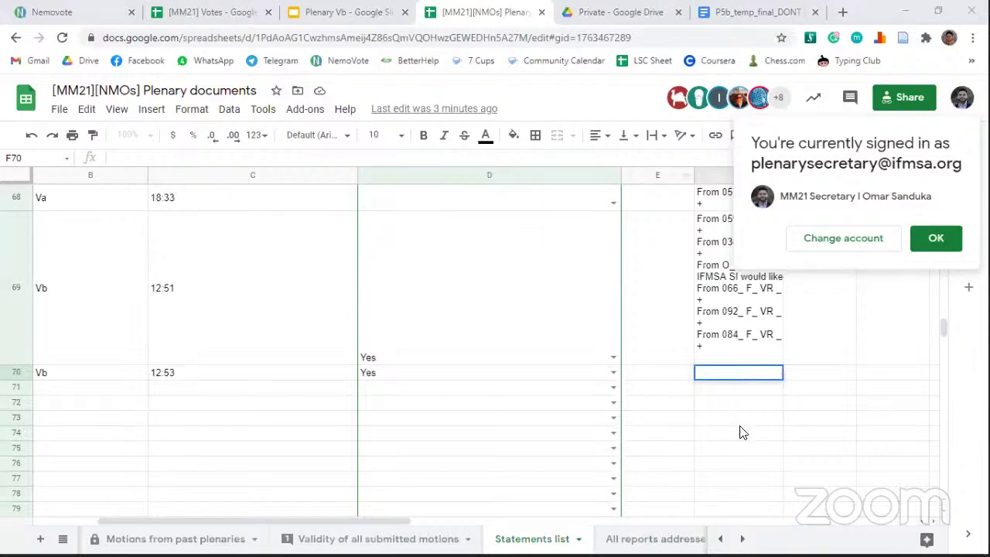
key("ctrl+v")
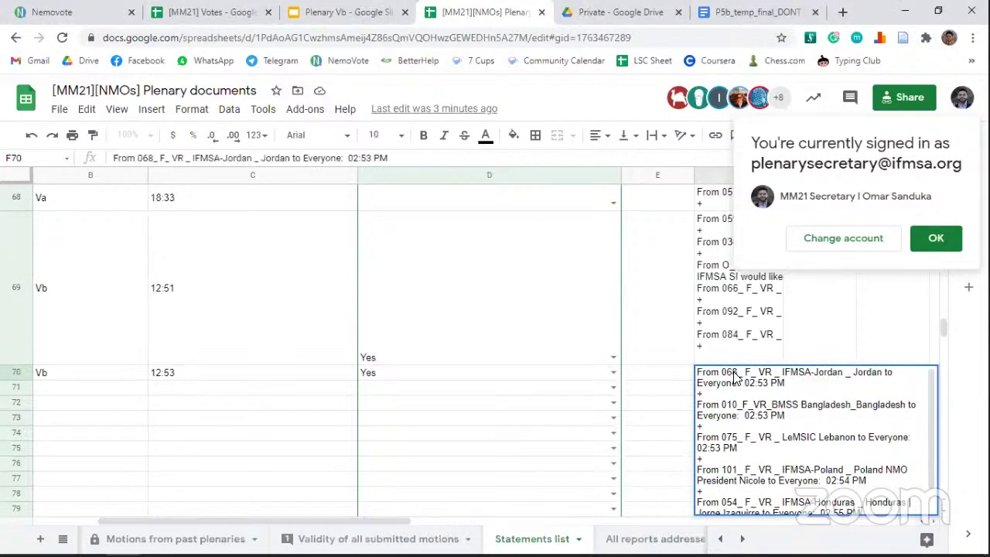
key("Left")
key("Left")
key("Left")
key("Left")
key("Left")
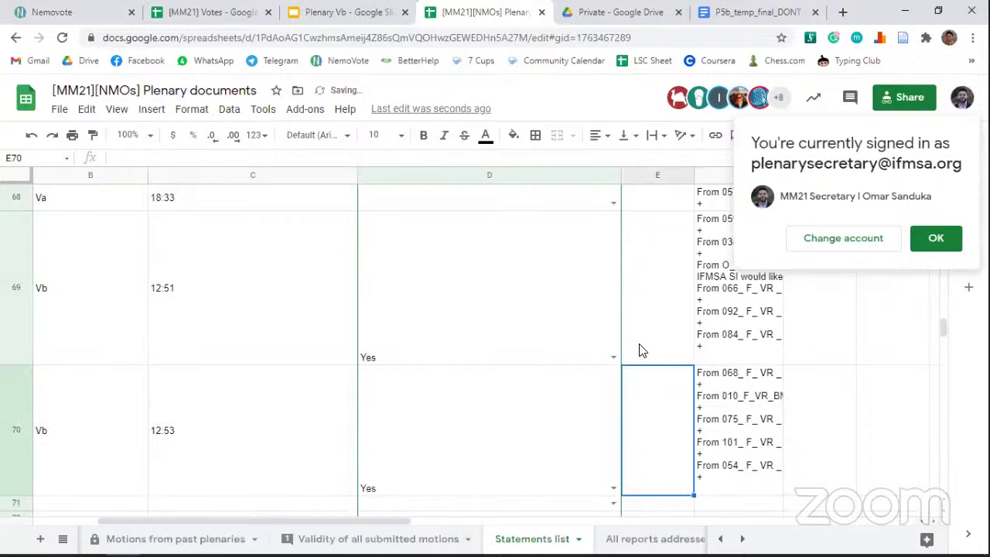
key("Down")
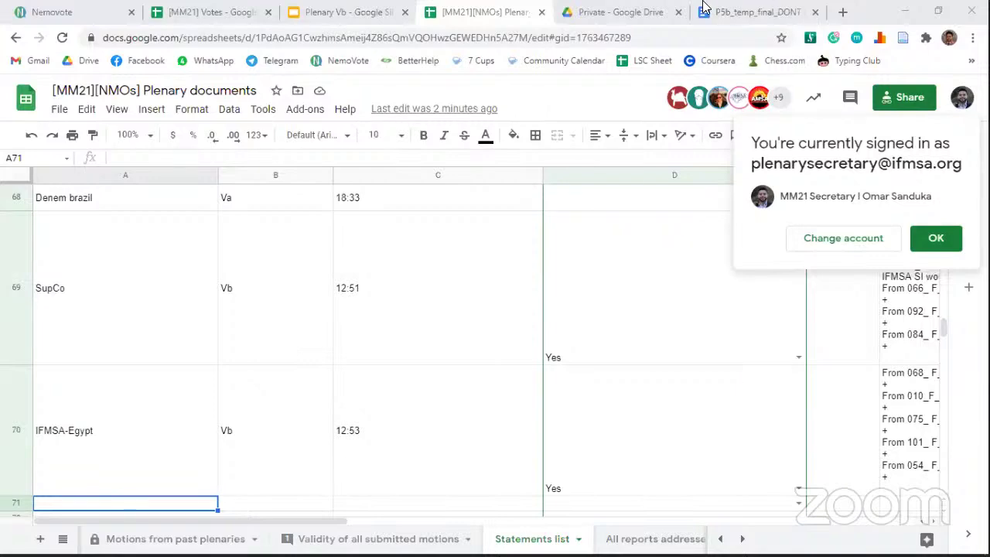
Step: Switch to the Plenary Vb presentation and show slide 8, Mandate on Task Forces Evaluation and Restructure
left_click(394, 11)
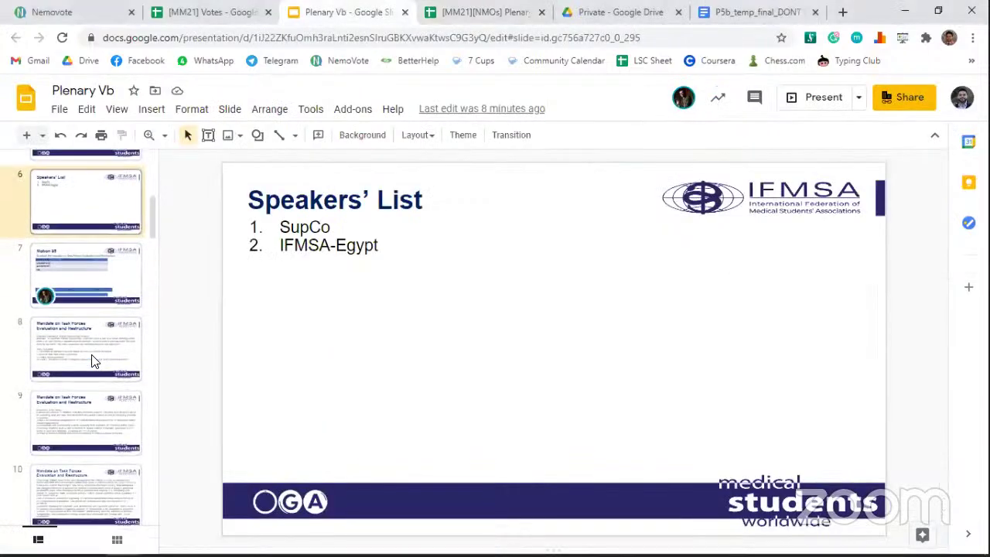
left_click(91, 357)
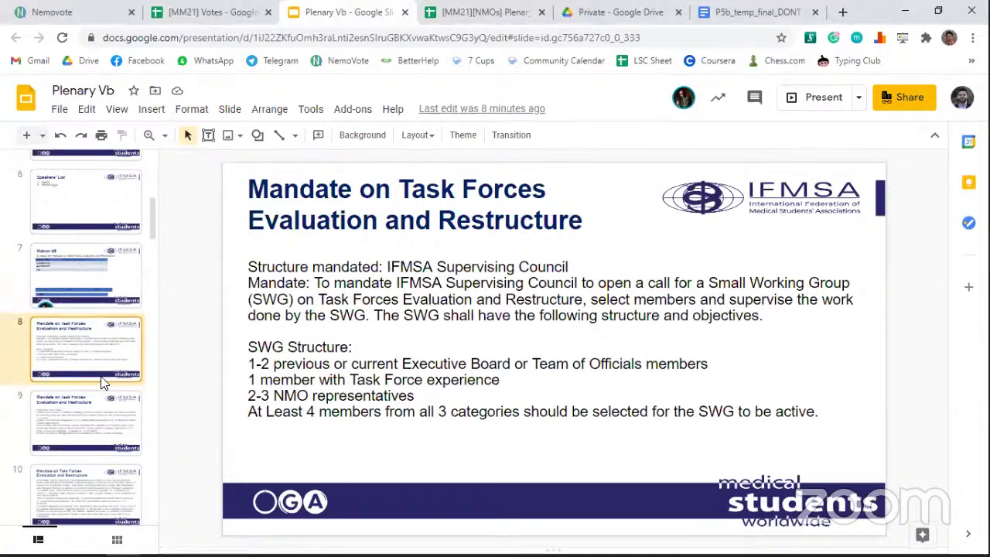
scroll(116, 272, "down", 3)
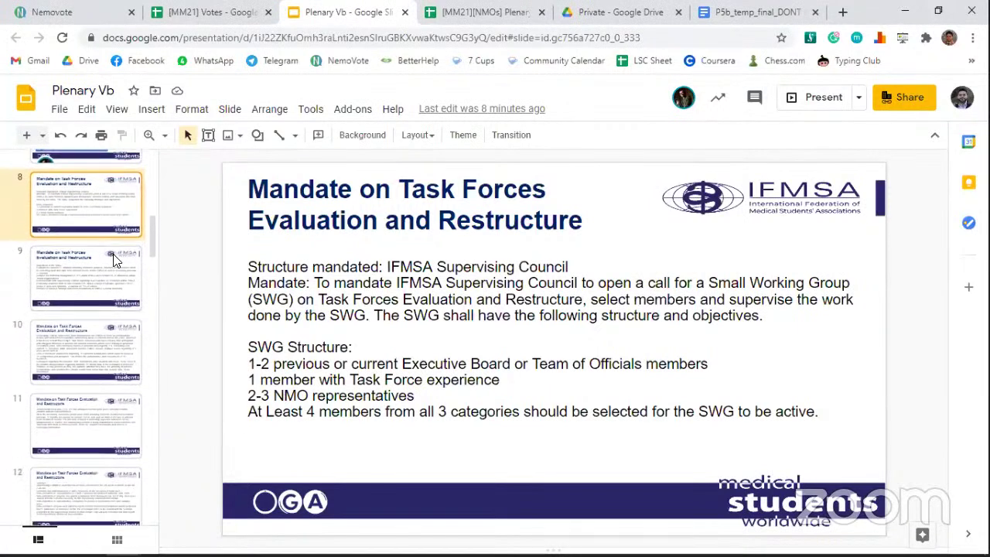